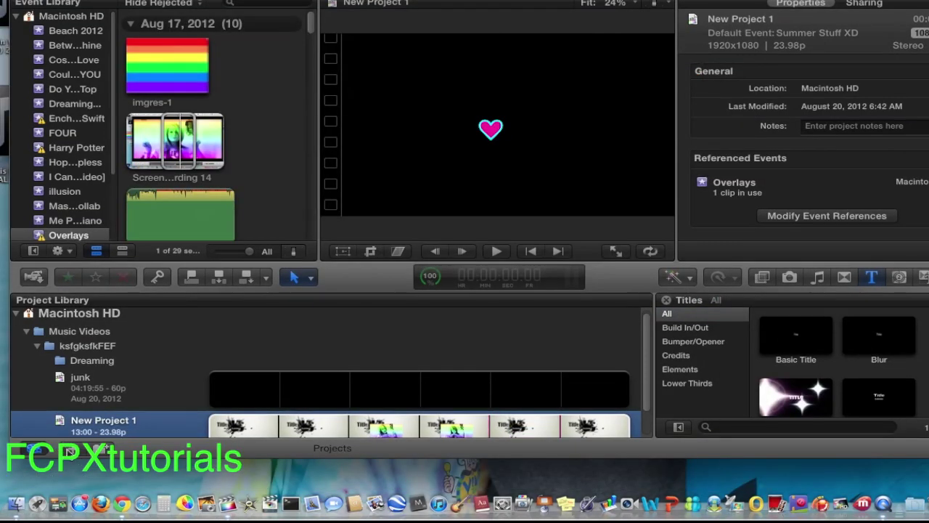
Create a new project named "New ProjecKeyframing" in the Overlays event.
left_click(70, 451)
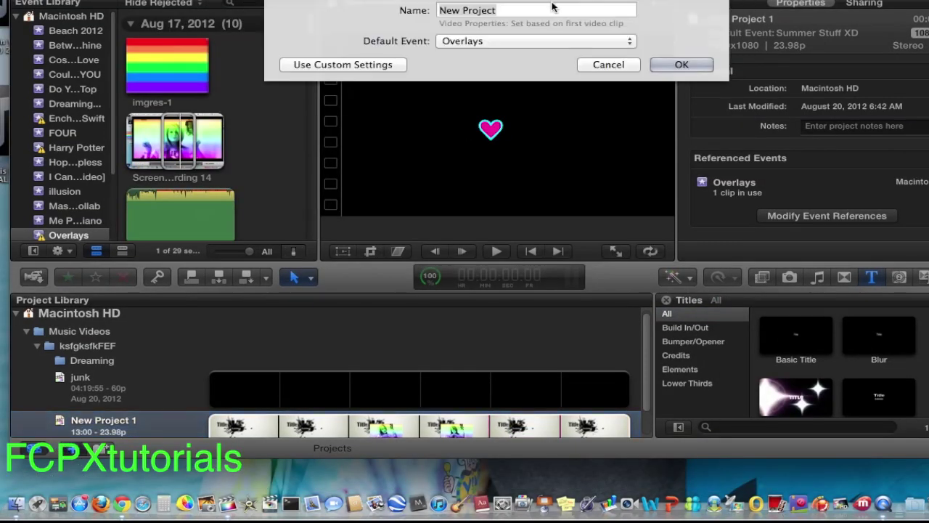
left_click(504, 11)
key("BackSpace")
type("Keyframing")
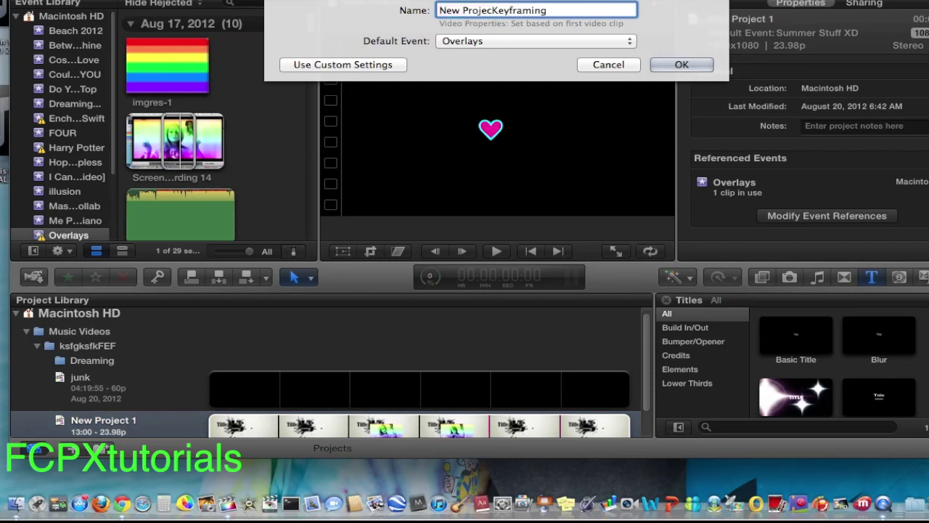
left_click(681, 64)
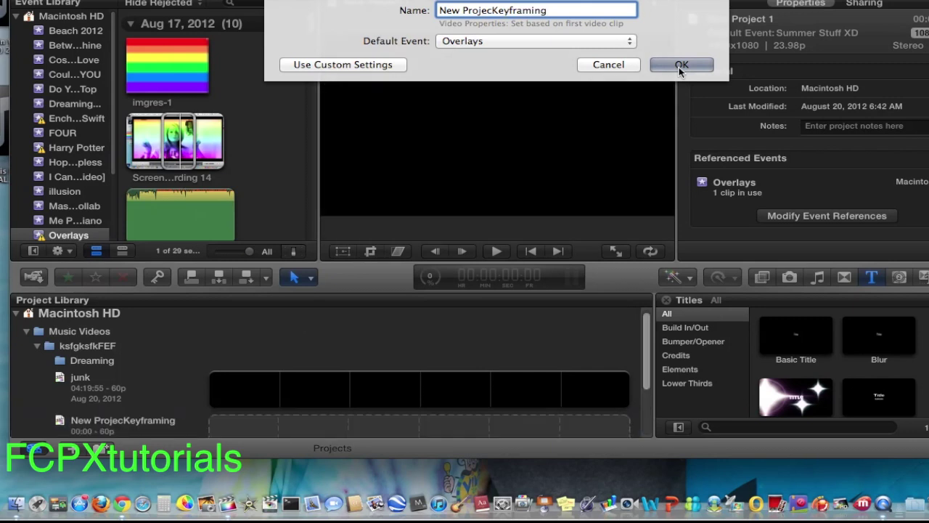
left_click(681, 65)
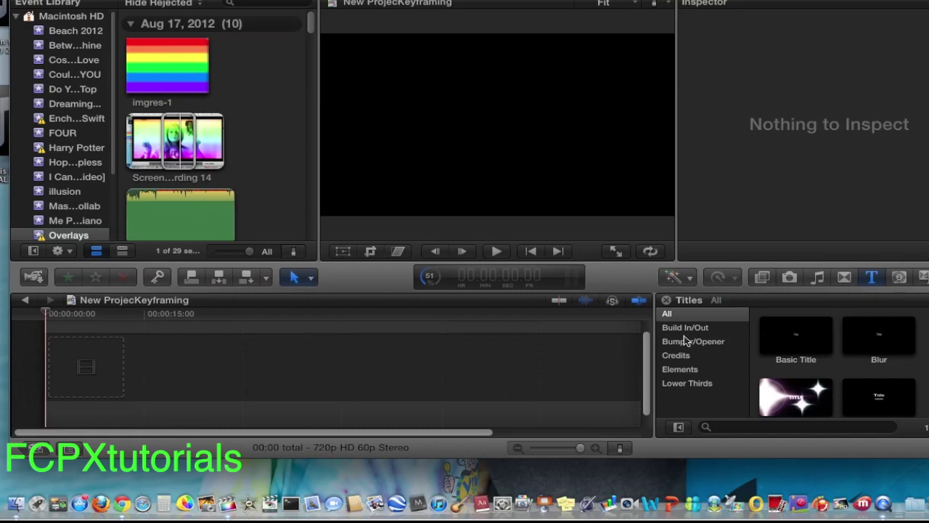
Add the Shapes generator to the empty timeline at 1080p HD, 1920x1080, 23.98p, and extend the clip to about 49:10.
left_click(900, 277)
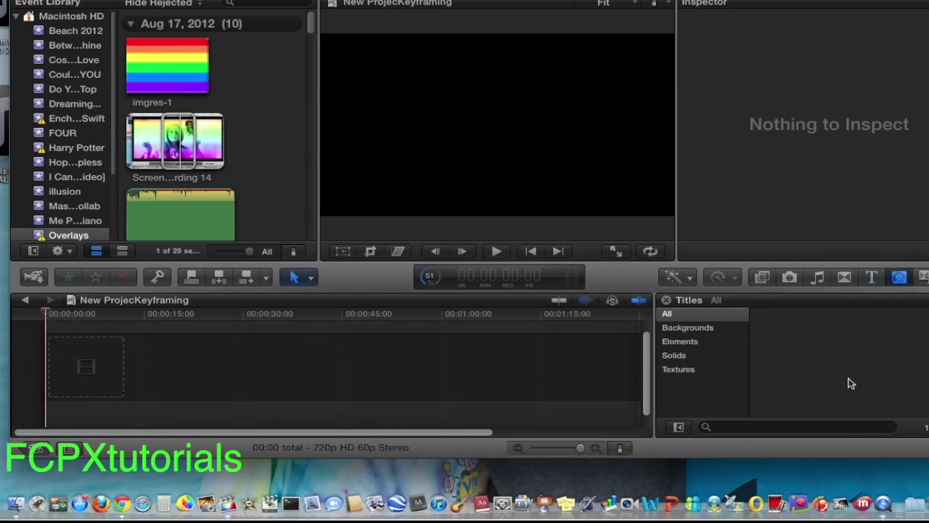
scroll(809, 410, "down", 10)
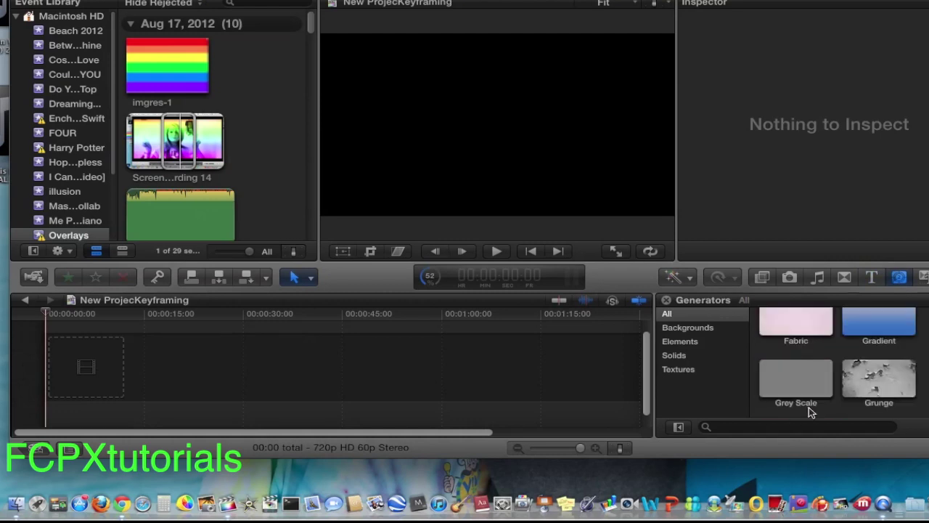
scroll(811, 411, "down", 3)
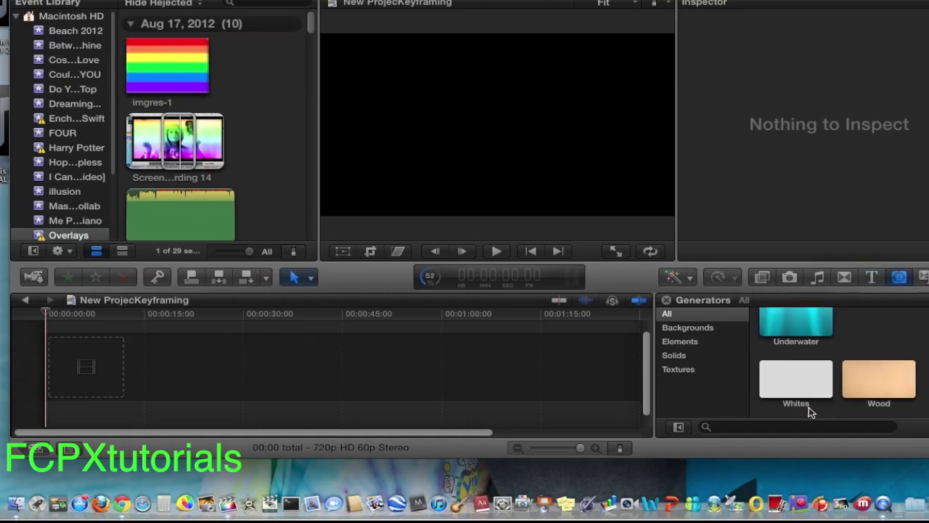
scroll(811, 412, "up", 3)
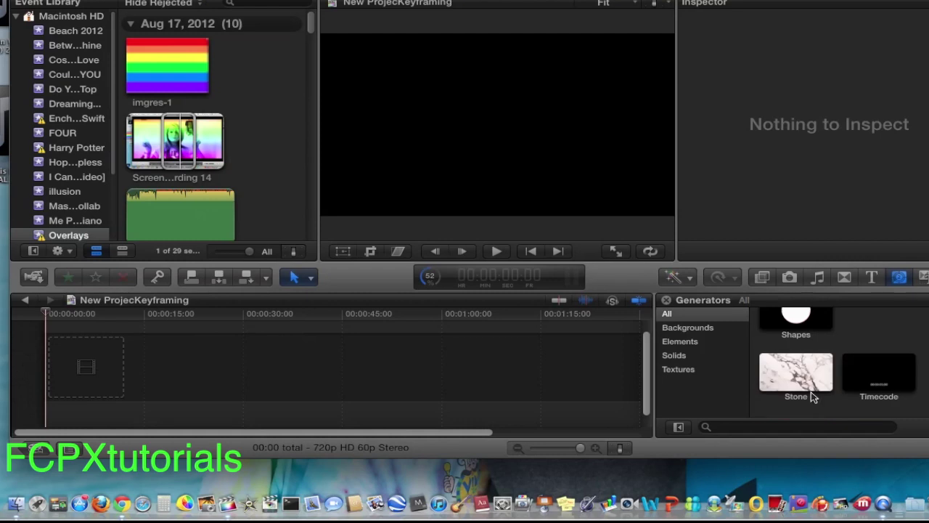
scroll(833, 333, "up", 1)
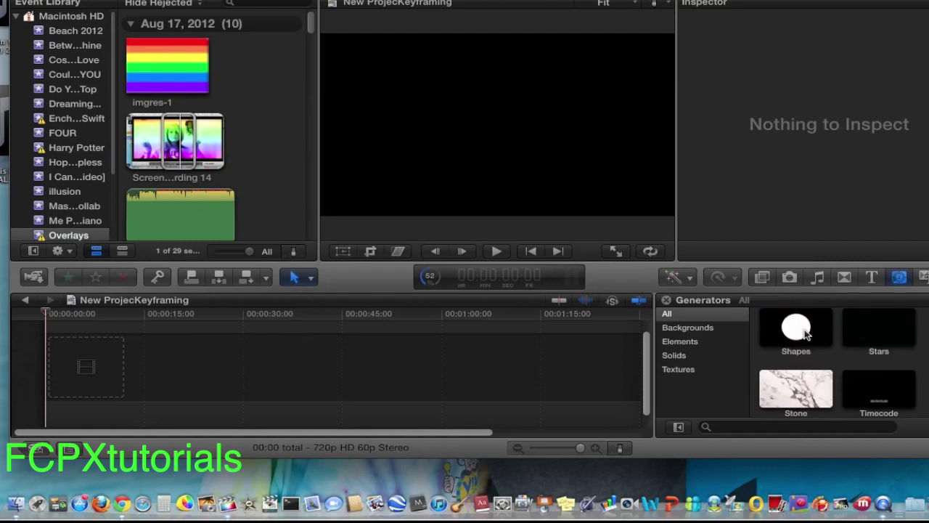
left_click(798, 332)
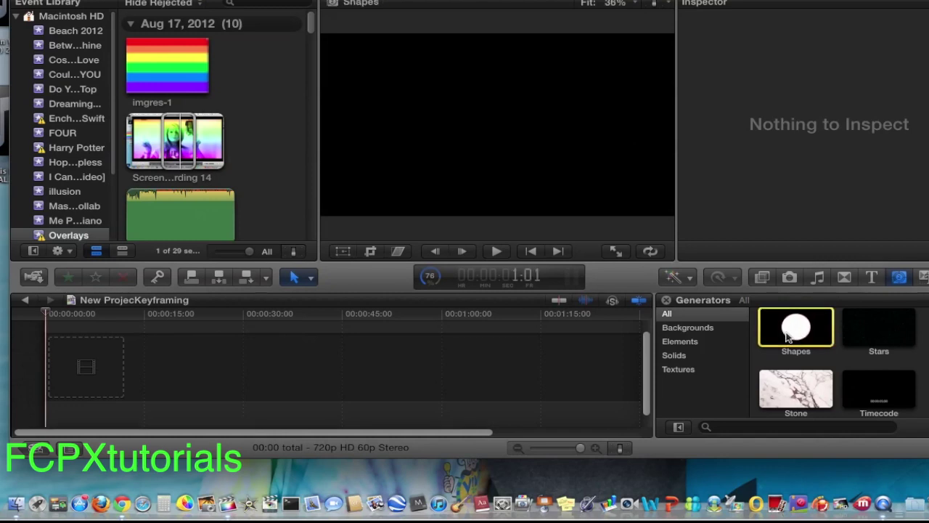
left_click_drag(165, 346, 56, 369)
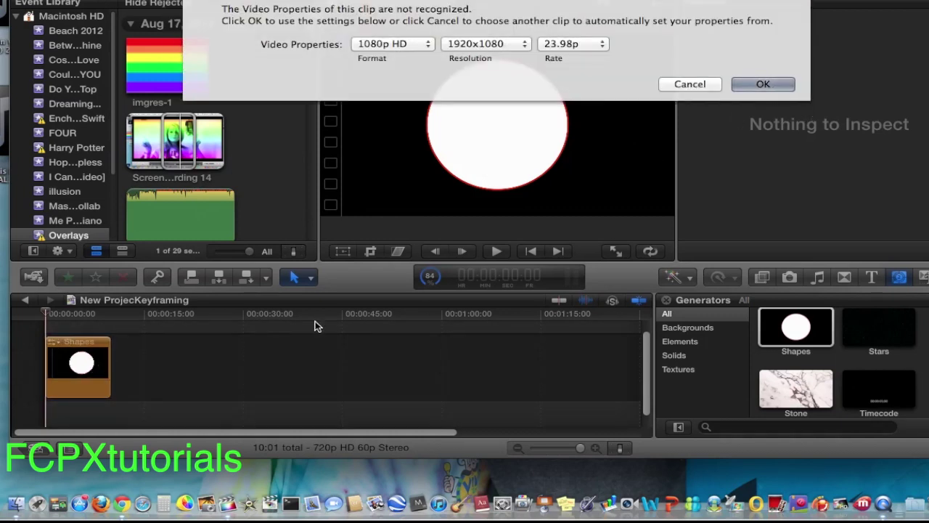
key("Return")
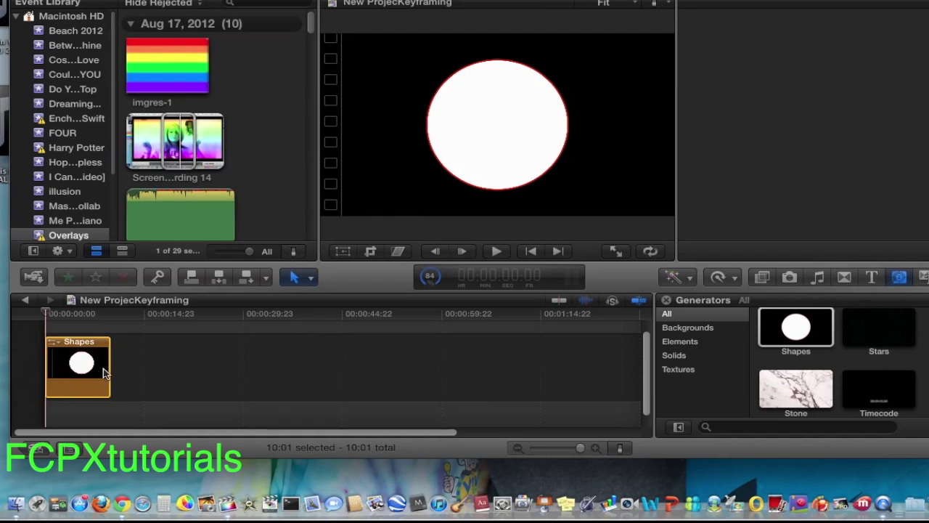
left_click_drag(106, 368, 370, 341)
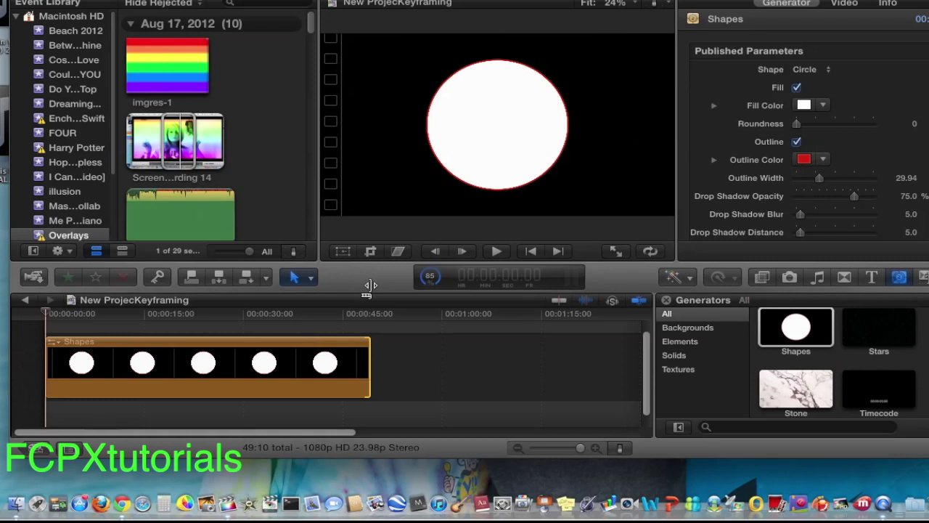
Set the shape's fill color to bright green and change the shape to 5-sided star A.
left_click(824, 108)
left_click(854, 154)
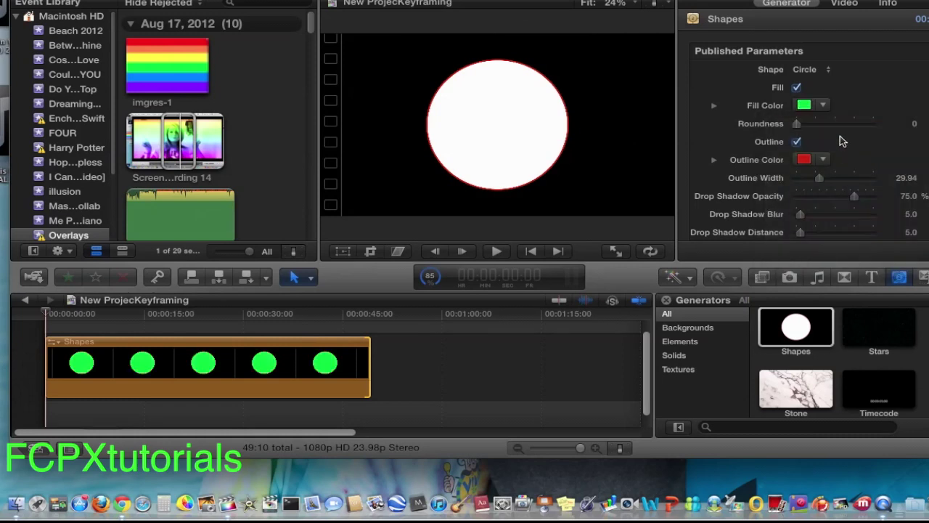
left_click(827, 69)
key("Escape")
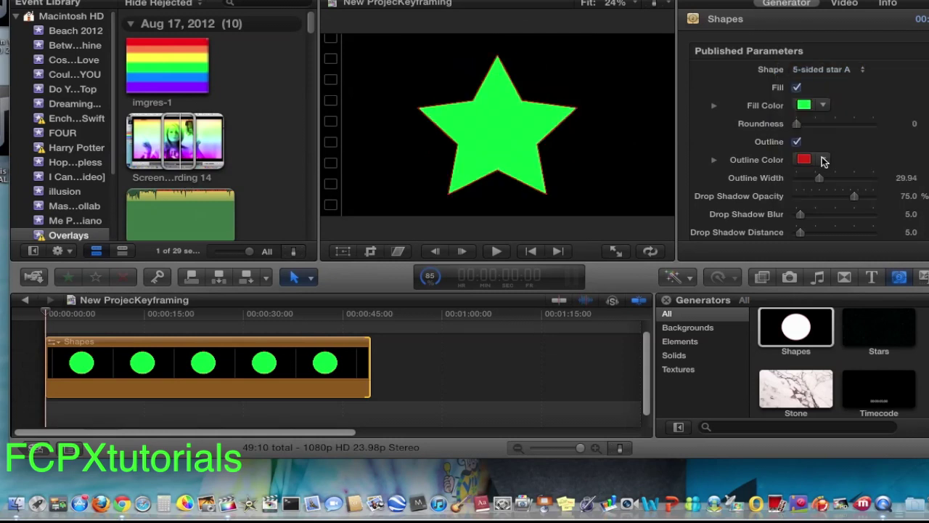
Set the star's outline color to light blue and its outline width to about 40.86.
left_click(822, 160)
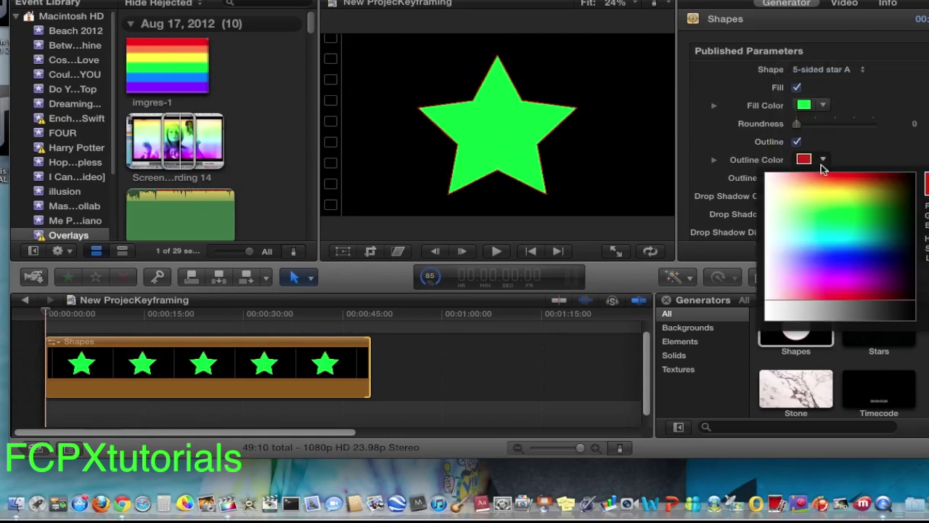
left_click(828, 242)
left_click_drag(819, 178, 827, 181)
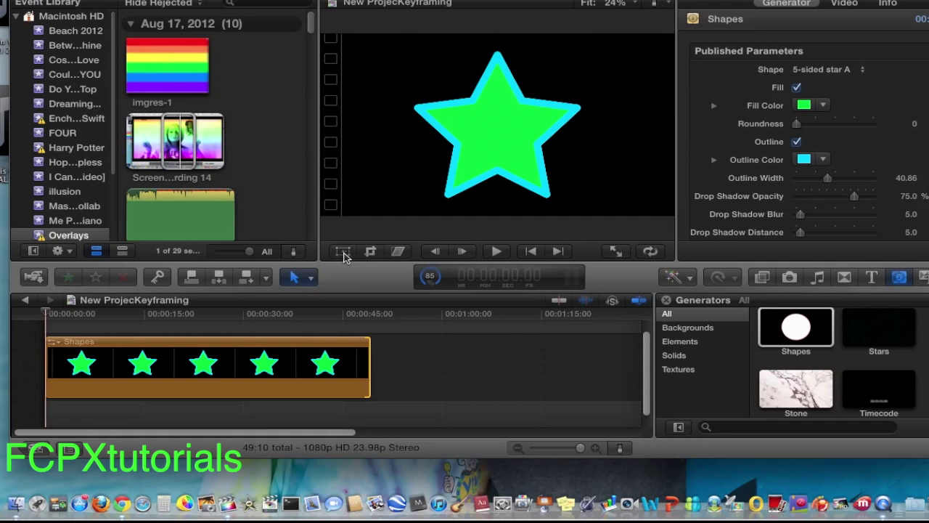
Transform the star to a little over half its size and position it at about X -36.6 px, Y 30.2 px.
left_click(844, 4)
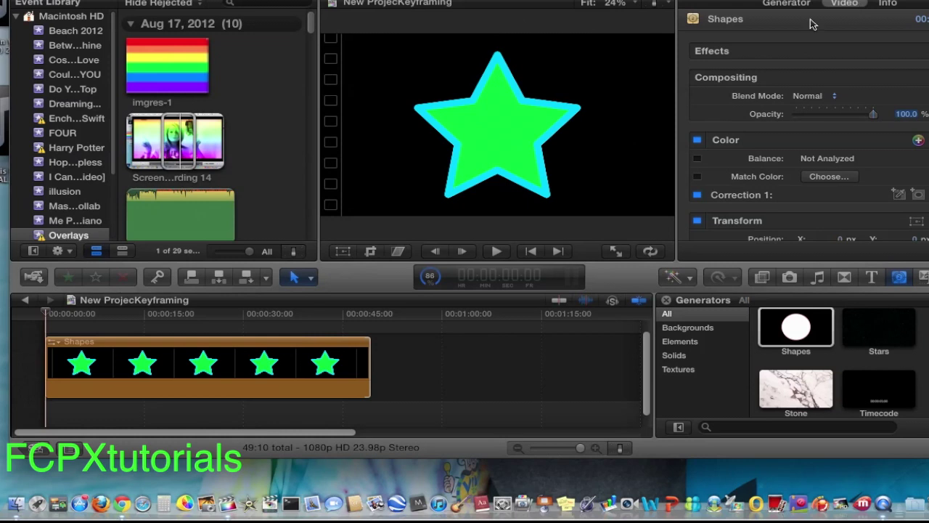
left_click(345, 250)
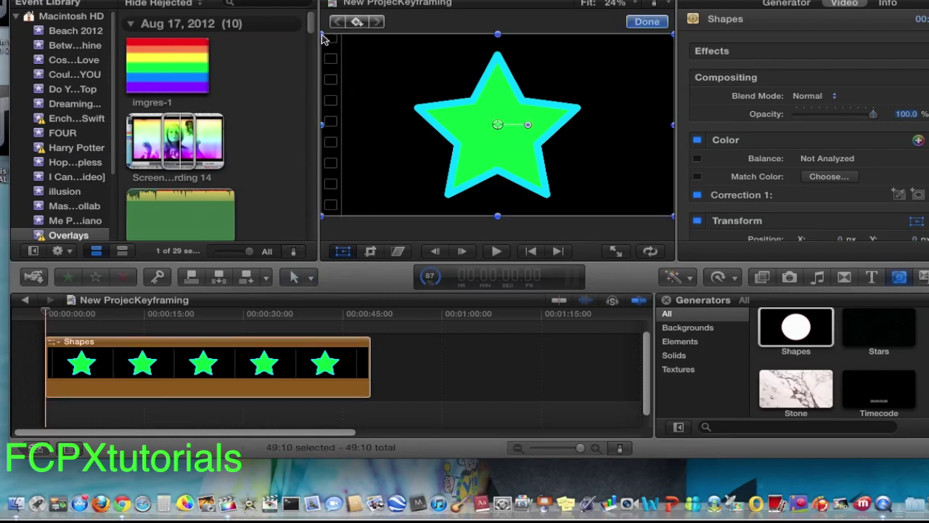
left_click(356, 50)
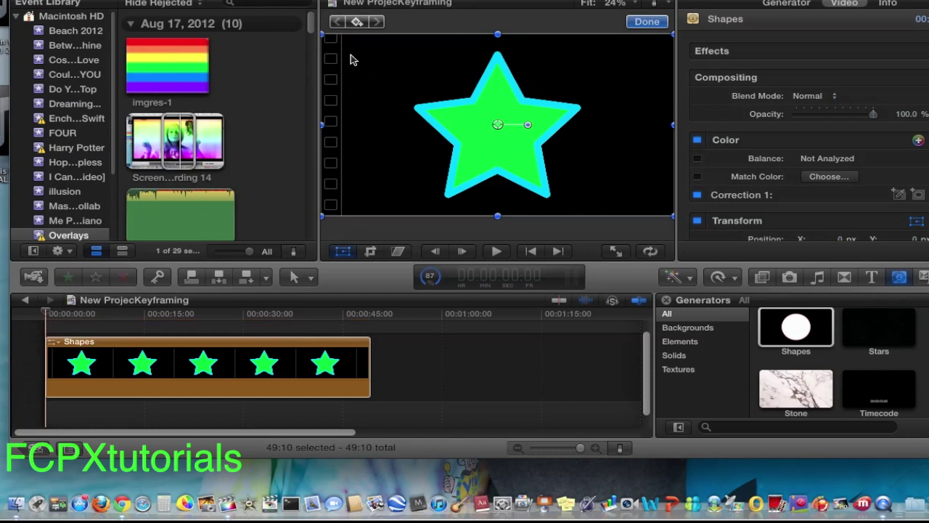
left_click_drag(323, 39, 462, 129)
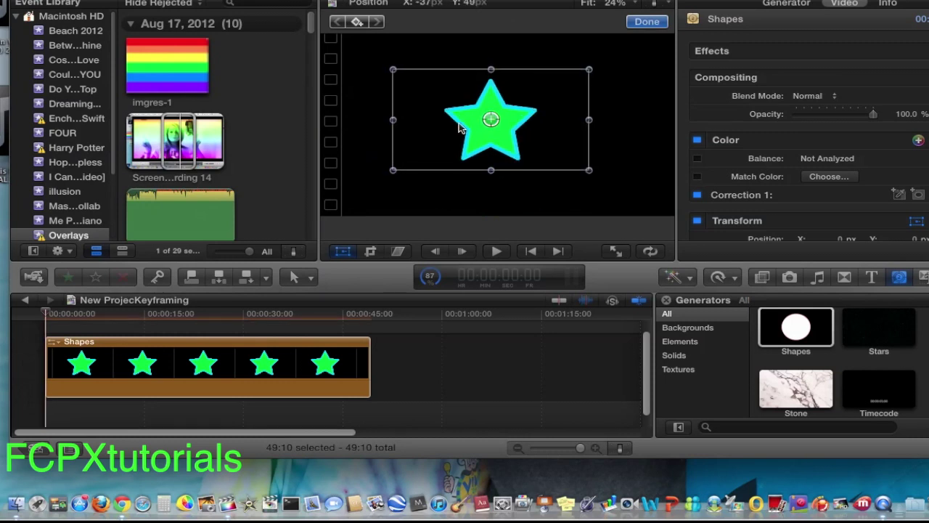
Trim the empty area around the star on all four sides so the frame fits closely around it.
left_click(372, 251)
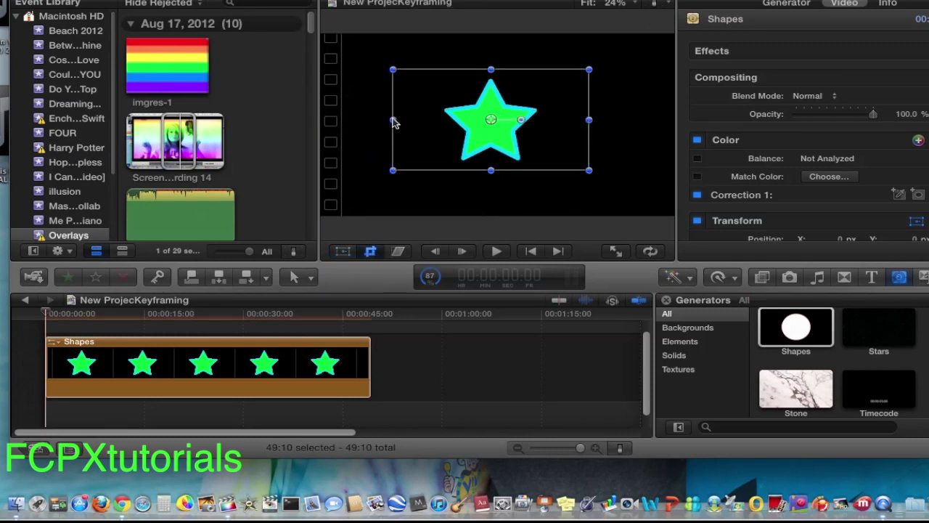
key("shift+c")
left_click_drag(393, 123, 441, 120)
left_click_drag(589, 123, 551, 122)
left_click_drag(494, 72, 494, 77)
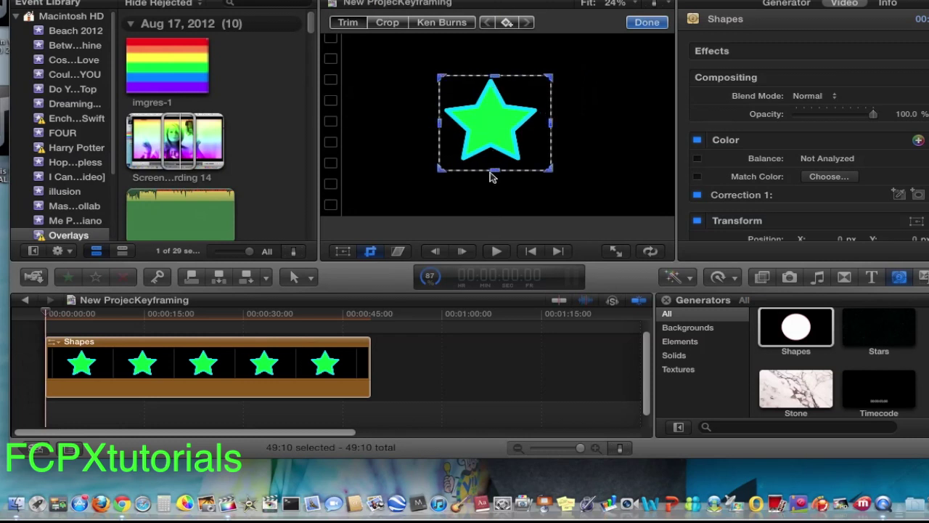
left_click_drag(497, 171, 496, 169)
left_click(647, 23)
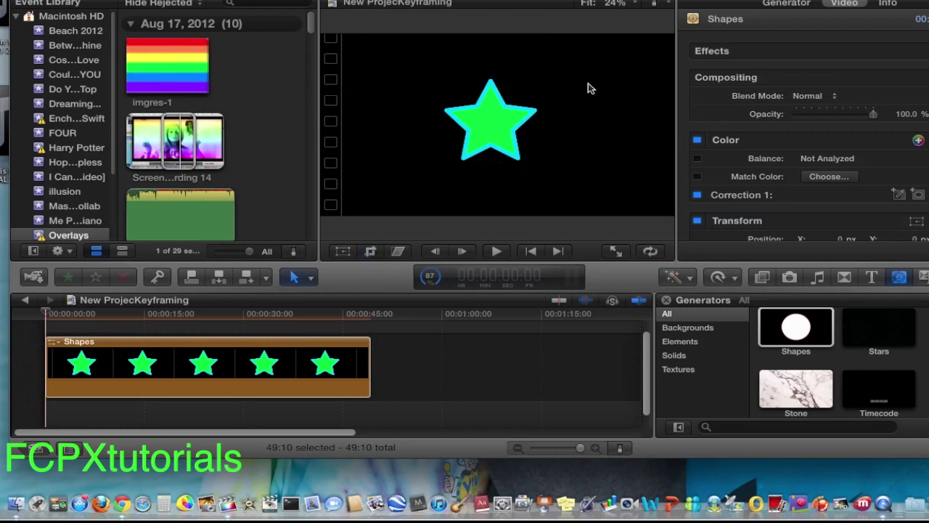
At 37:08 in the clip, move the star into the lower-left corner of the frame, at about X -671.2 px, Y -294.8 px.
left_click(339, 251)
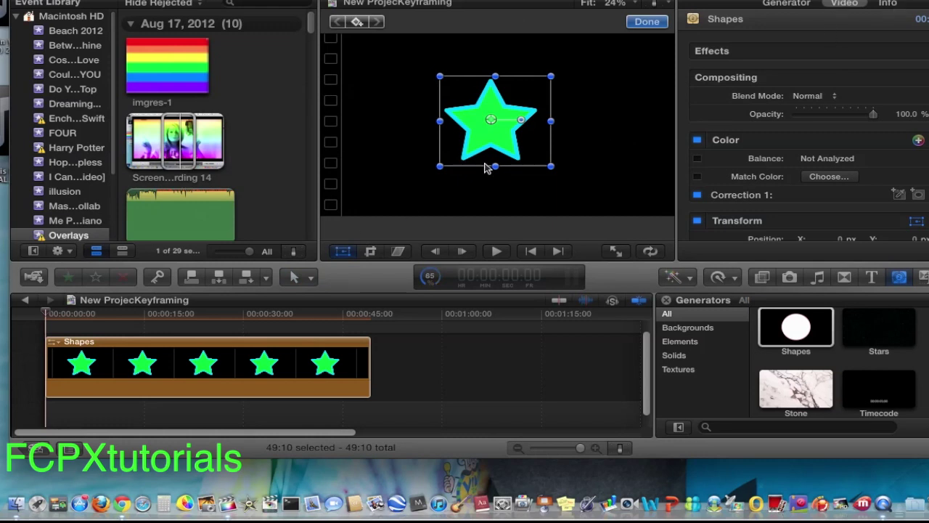
left_click(293, 376)
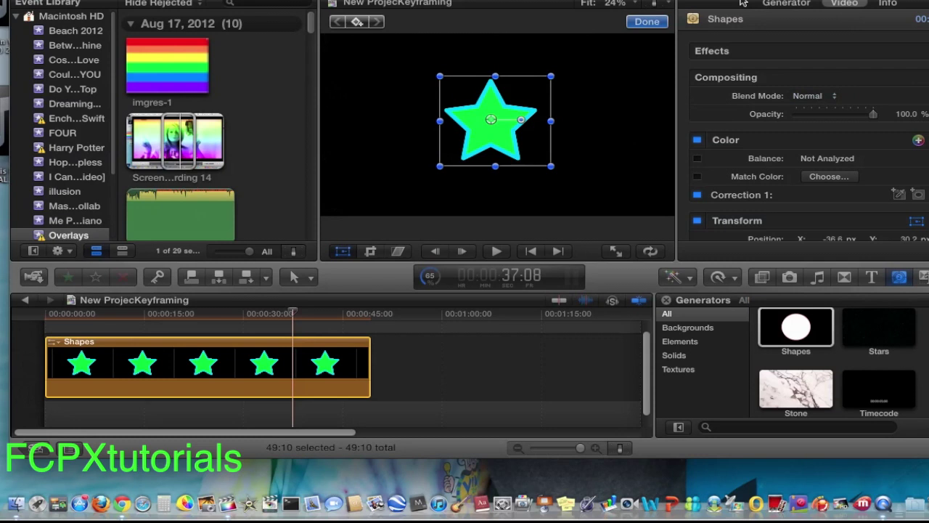
scroll(758, 137, "down", 1)
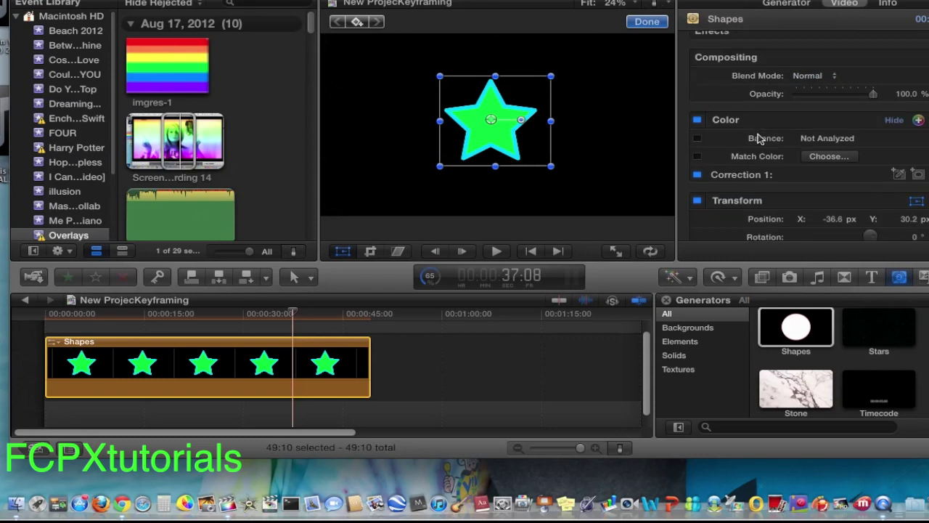
scroll(773, 217, "down", 1)
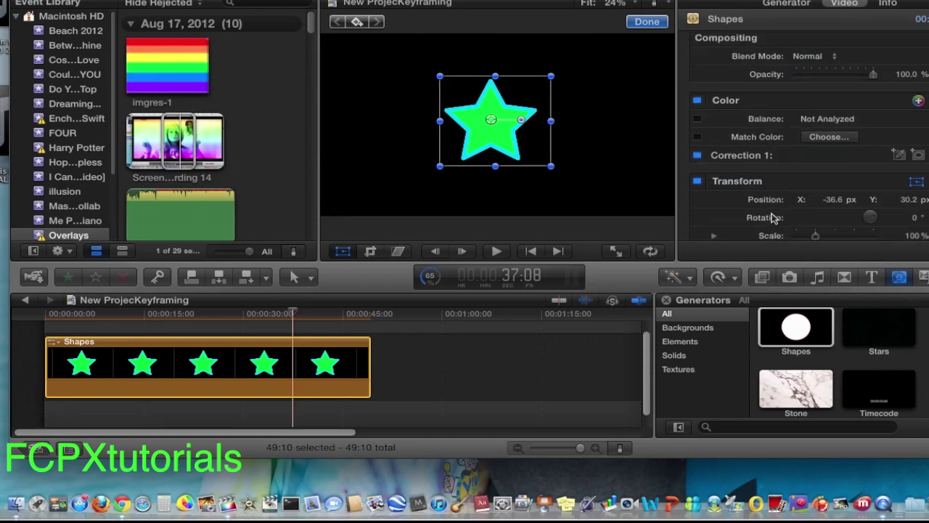
scroll(773, 217, "down", 1)
scroll(772, 219, "down", 1)
left_click_drag(783, 1, 759, 1)
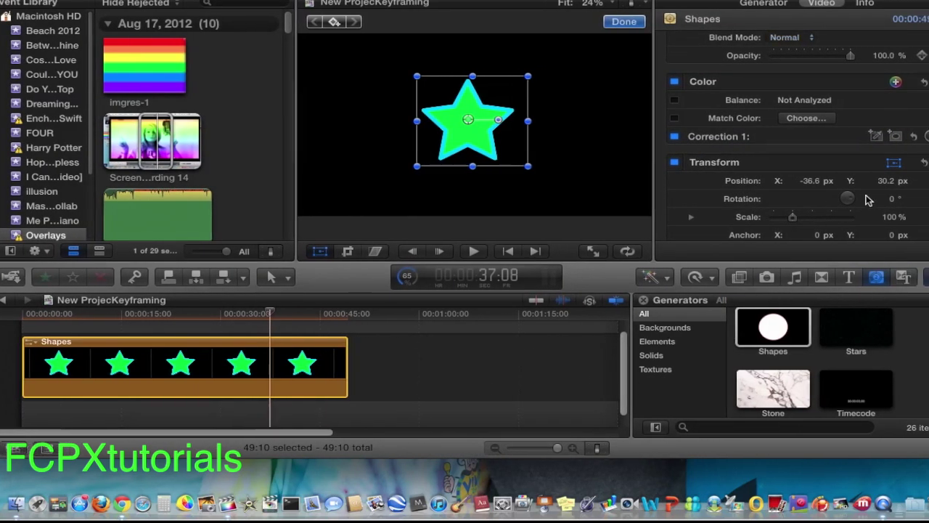
scroll(864, 198, "down", 1)
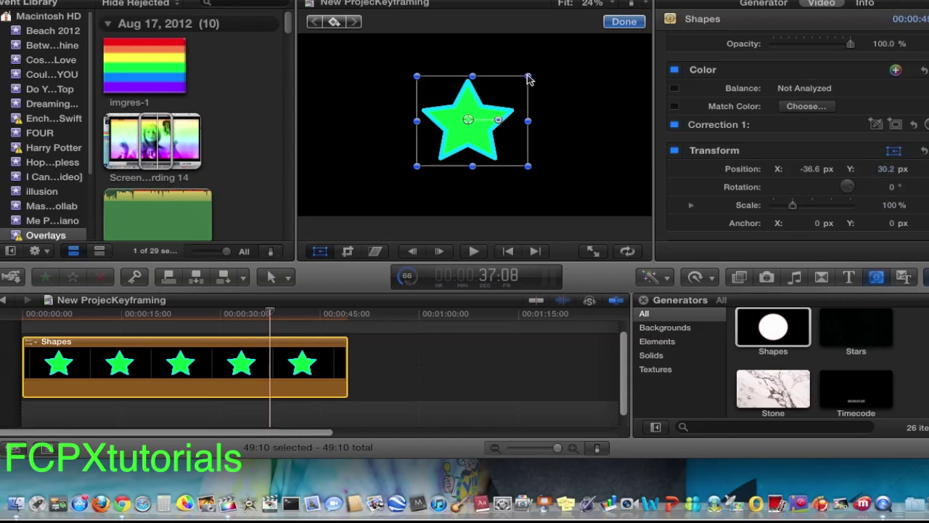
left_click_drag(468, 109, 381, 161)
left_click_drag(370, 160, 431, 40)
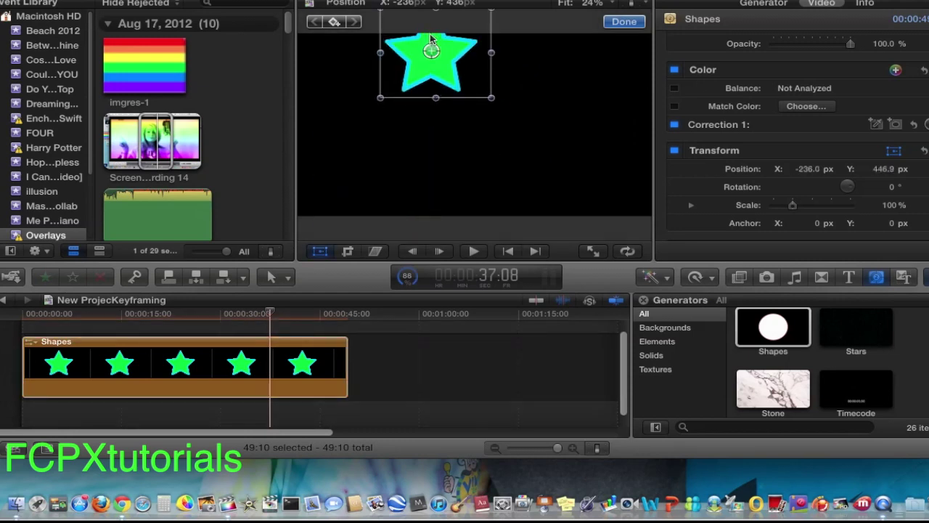
left_click_drag(457, 90, 352, 161)
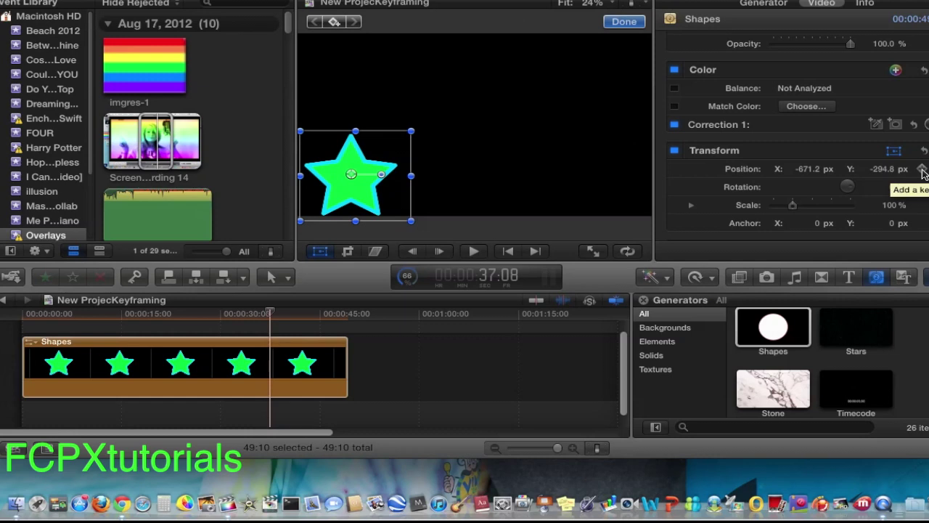
Add Position keyframes to the Shapes clip at 37:08 and at 2:15.
left_click(922, 169)
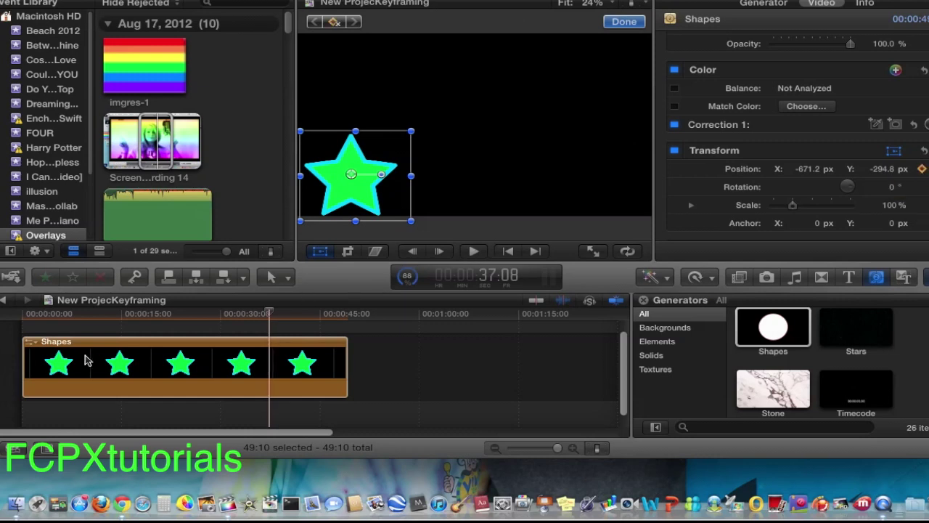
left_click(40, 357)
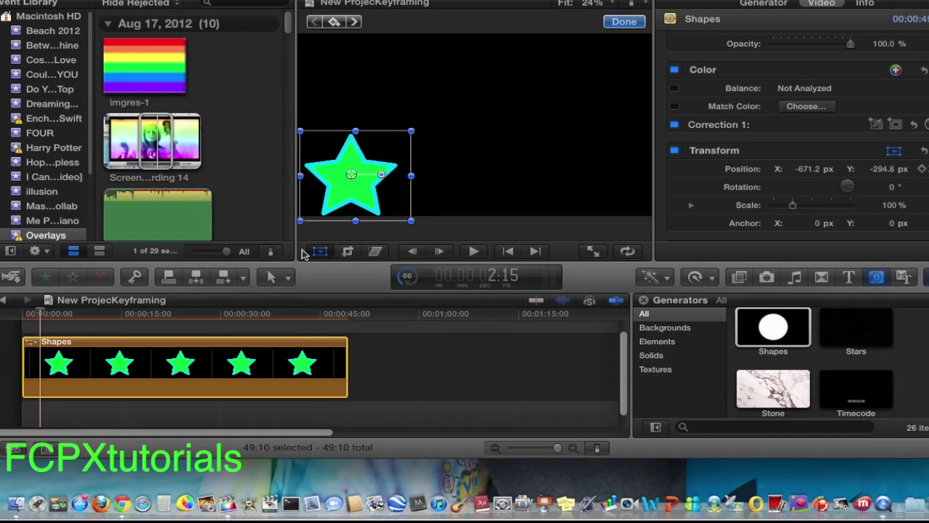
left_click(922, 169)
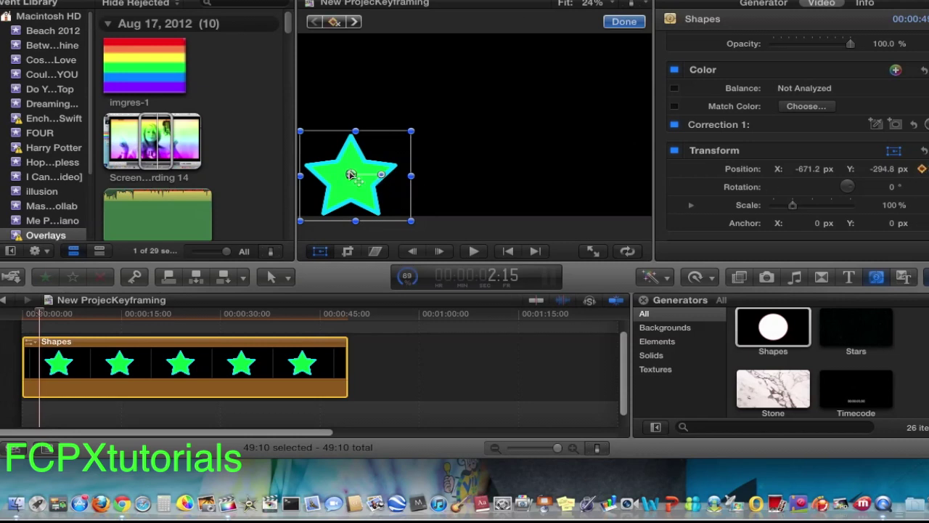
Raise the star at 2:15 to about X -364.9 px, Y 385.5 px, and move the 37:08 path point to about X -797.9 px, Y -389.3 px.
left_click_drag(351, 175, 429, 61)
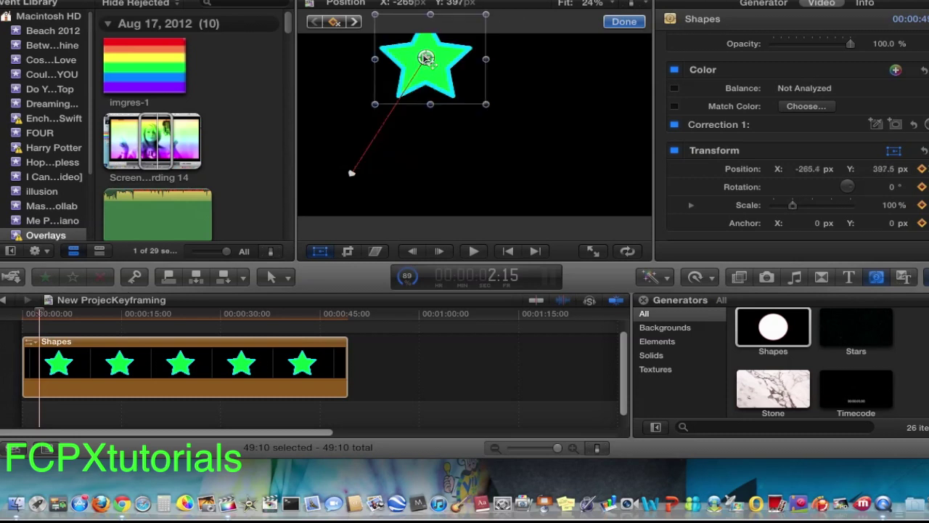
left_click_drag(426, 58, 428, 64)
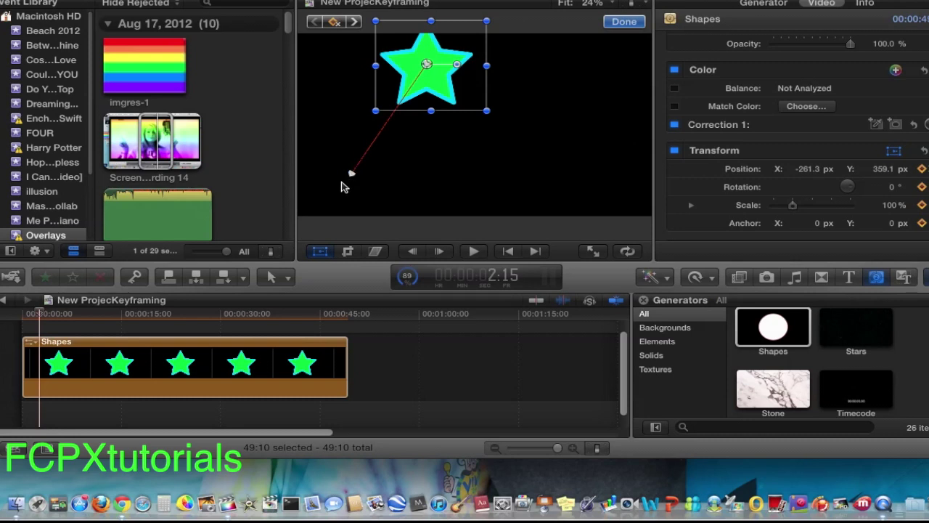
left_click(351, 174)
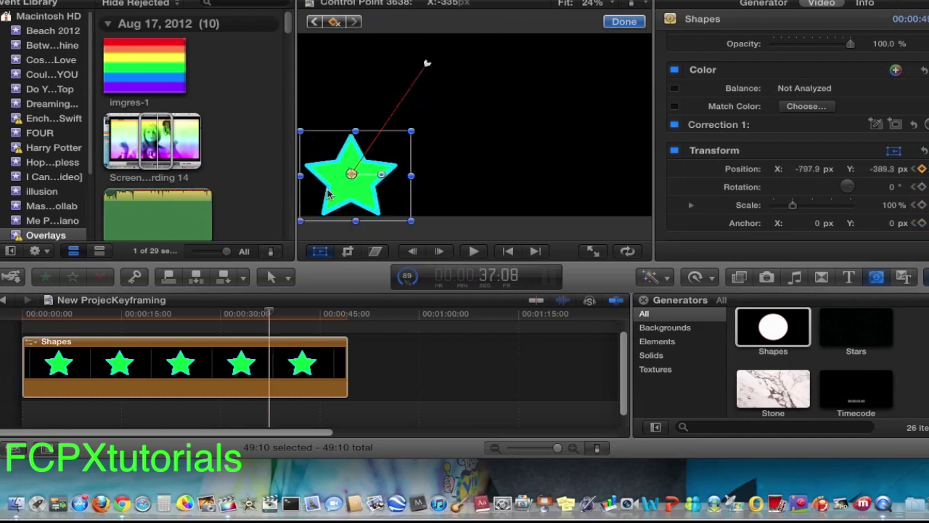
left_click(424, 66)
left_click_drag(405, 90, 405, 61)
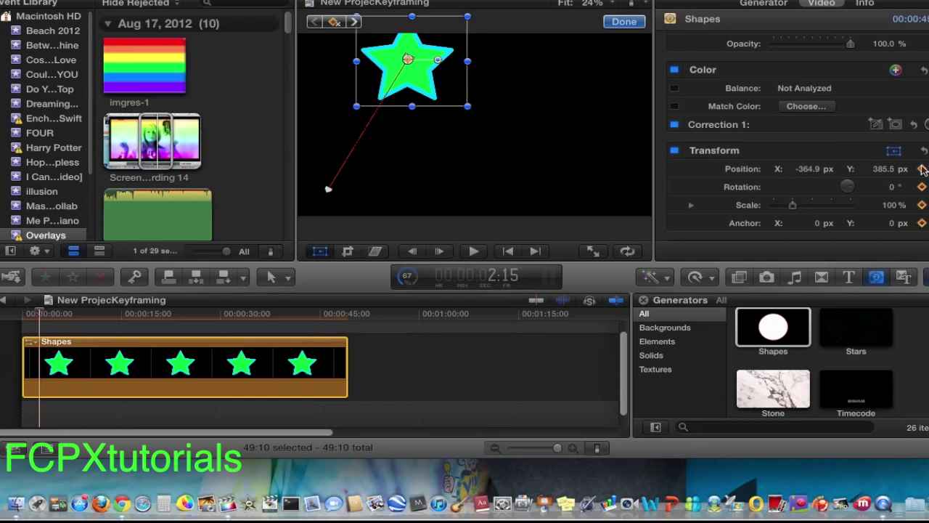
Add another Position keyframe near the start of the Shapes clip and move the star down to about X -55.6 px, Y -285.1 px at 2:15.
left_click(55, 370)
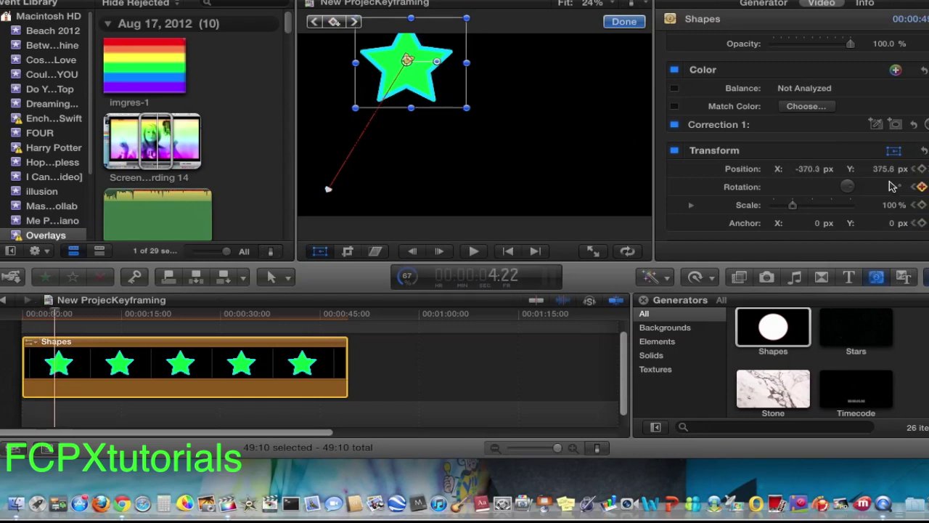
left_click(923, 169)
left_click_drag(409, 62, 466, 174)
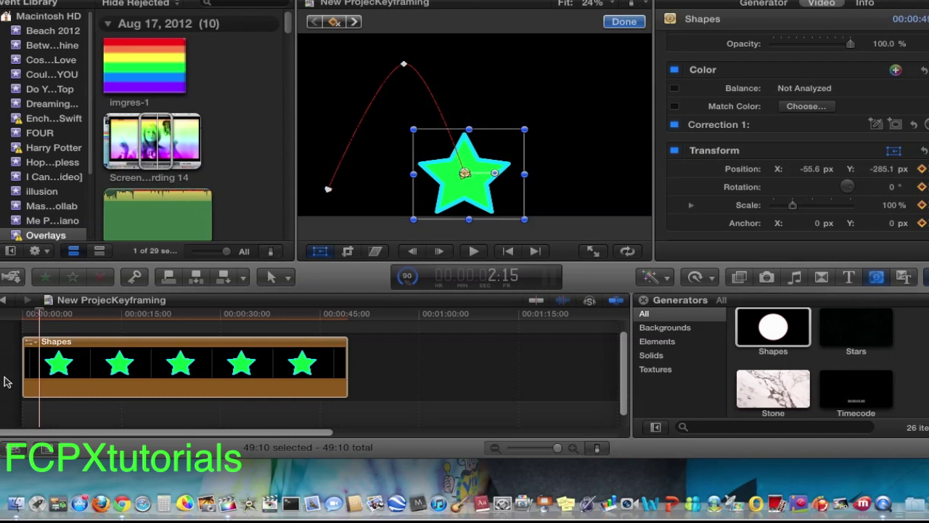
Extend the motion path up to about X 282.9 px, Y 368.2 px at 0:00 and shift its low point at 2:15 slightly left.
left_click(50, 372)
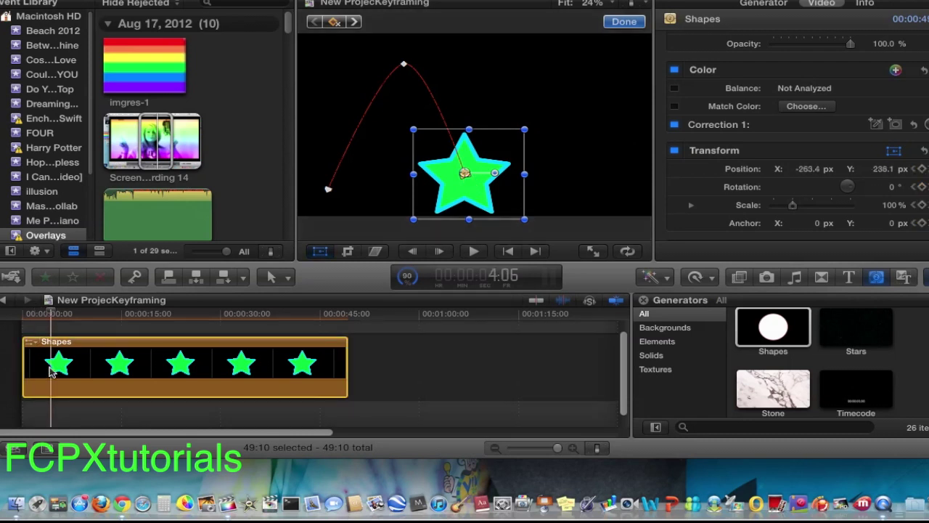
left_click_drag(439, 173, 493, 67)
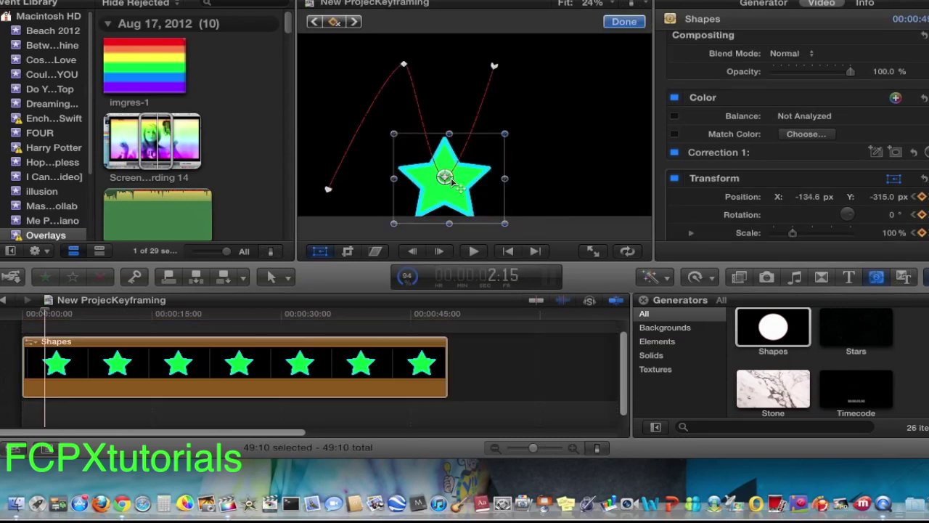
left_click_drag(439, 181, 450, 180)
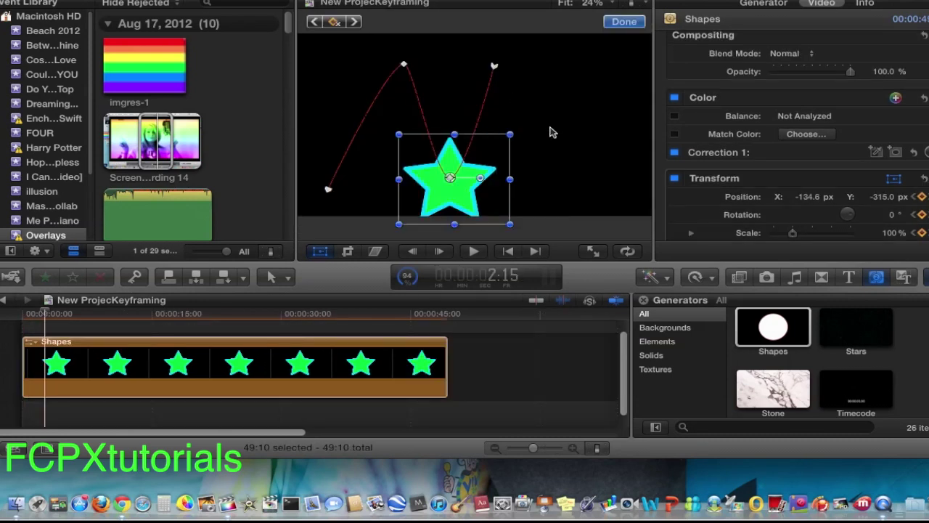
left_click_drag(495, 67, 527, 62)
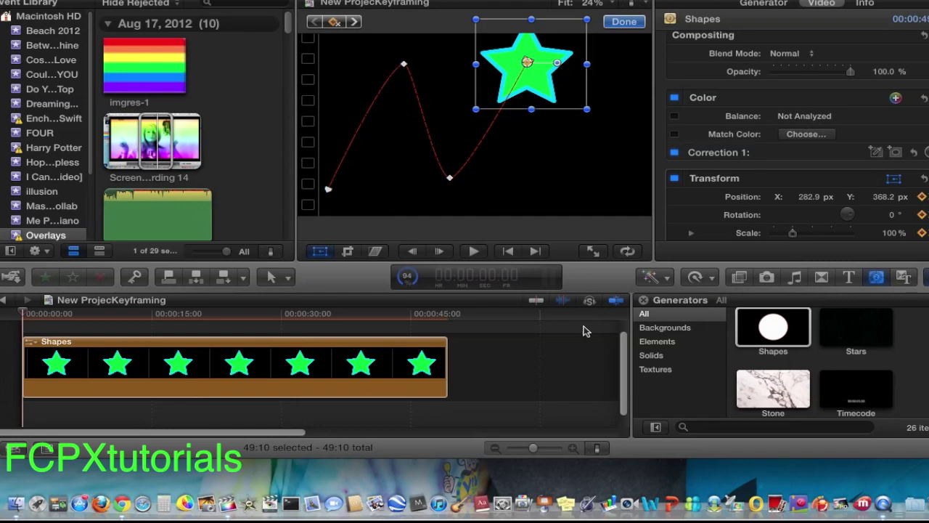
Add a Position keyframe at 1:18, rotate the star there to about -557.3°, and finish the transform.
left_click(39, 368)
scroll(925, 181, "down", 2)
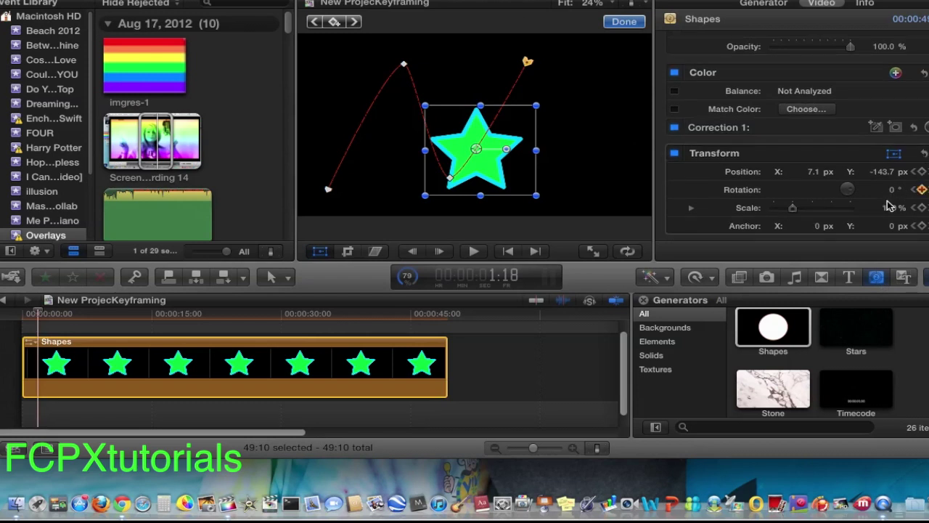
left_click(922, 172)
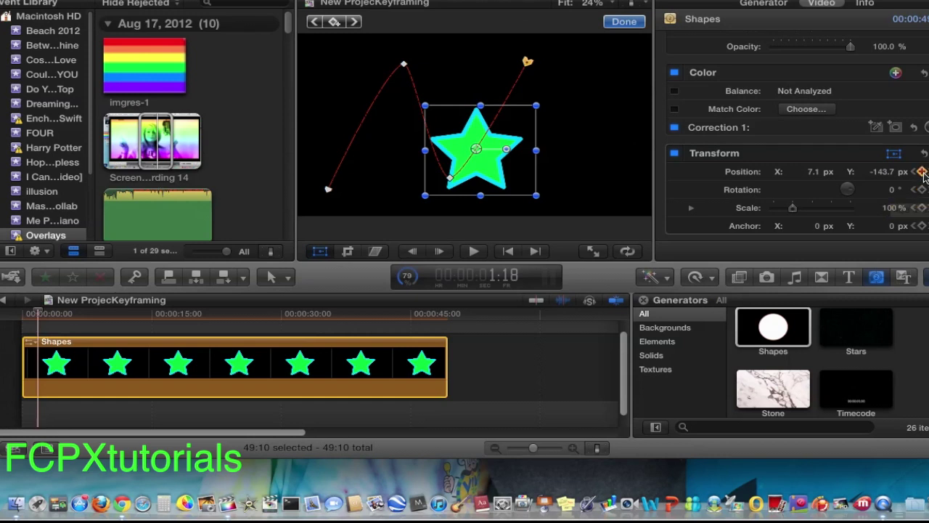
left_click(914, 173)
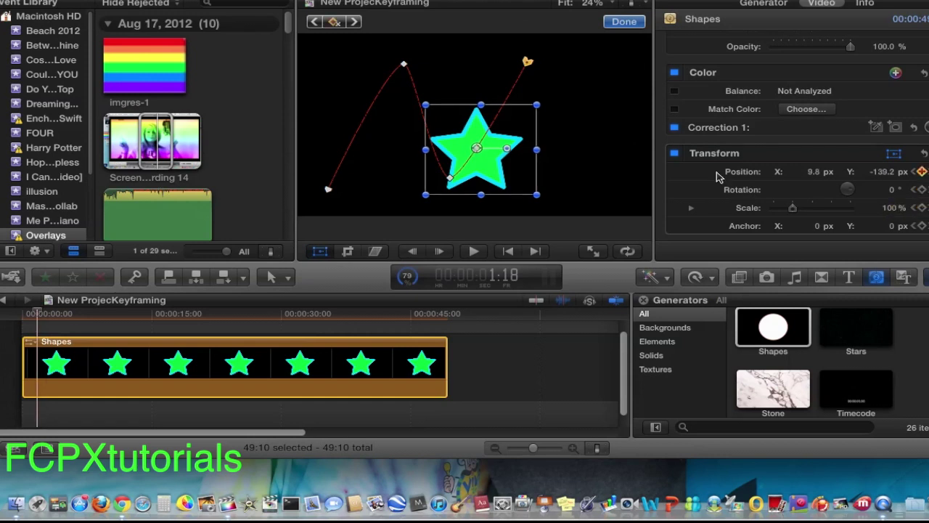
left_click_drag(508, 149, 459, 147)
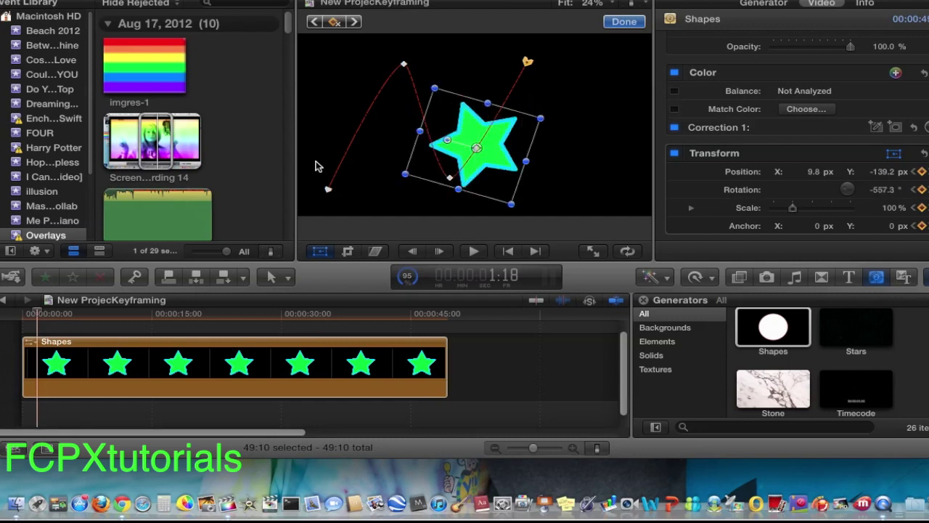
left_click(634, 24)
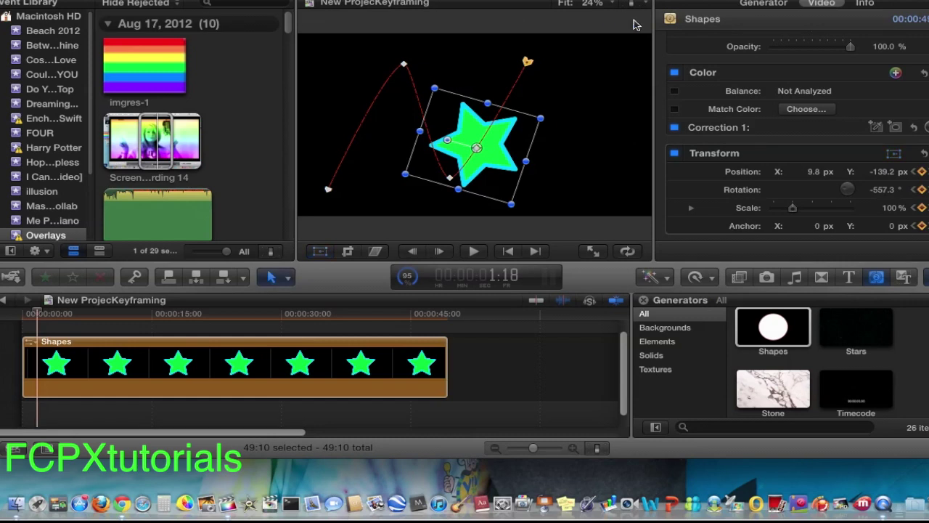
Play the keyframed star animation from the start of the clip and replay it from near the beginning.
left_click(22, 315)
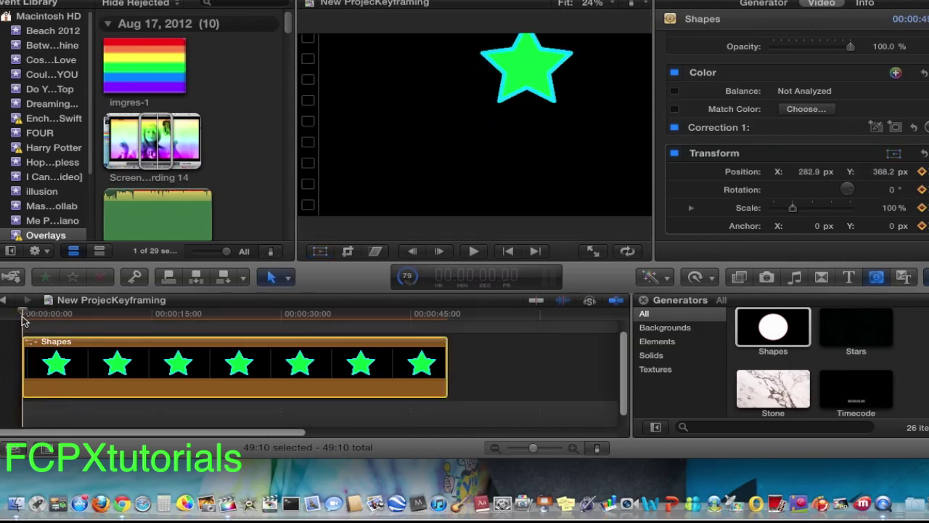
left_click(476, 251)
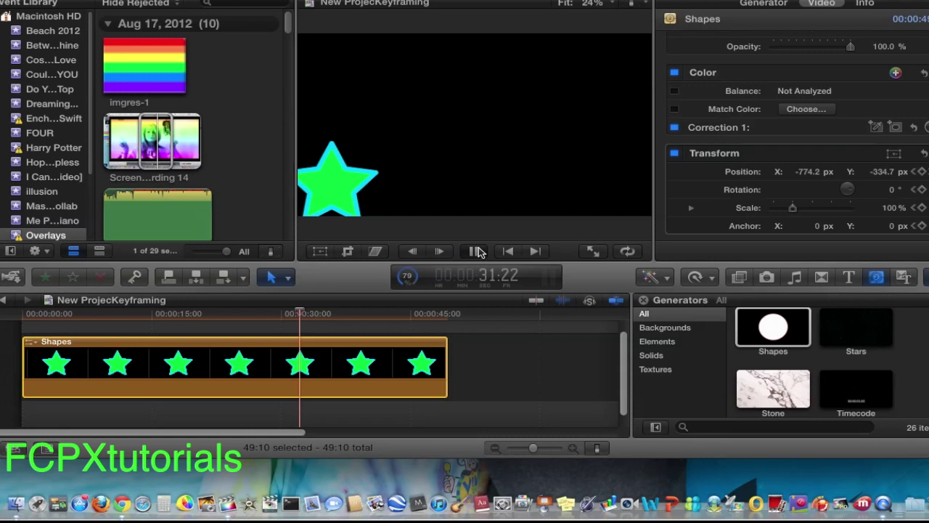
left_click(476, 252)
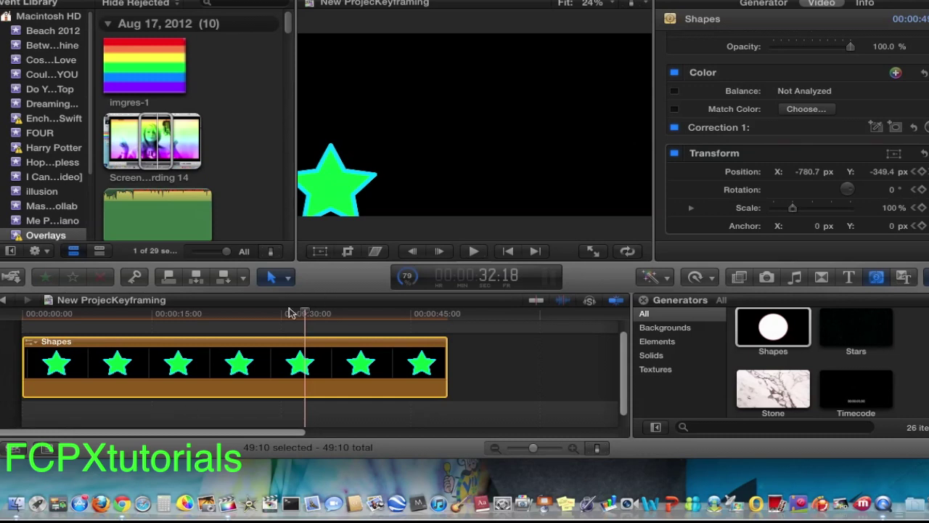
left_click_drag(305, 312, 49, 339)
left_click(476, 253)
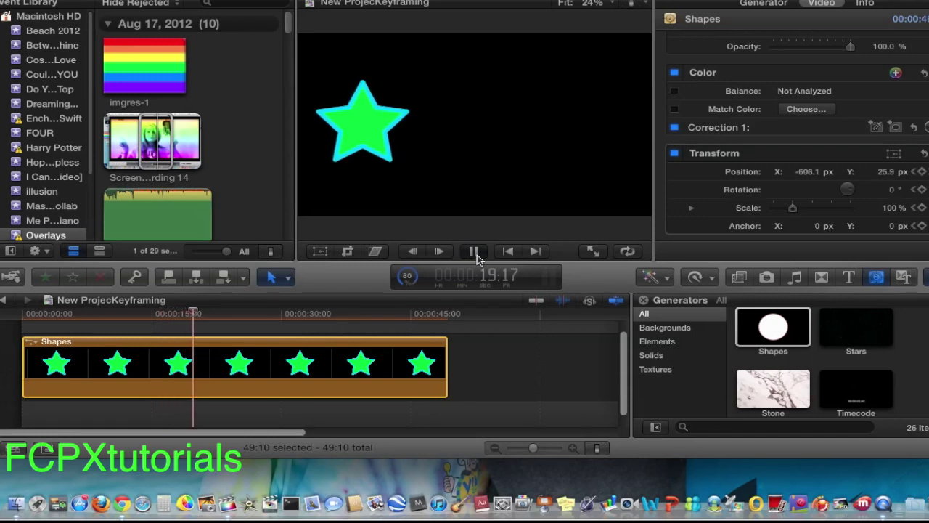
left_click(475, 251)
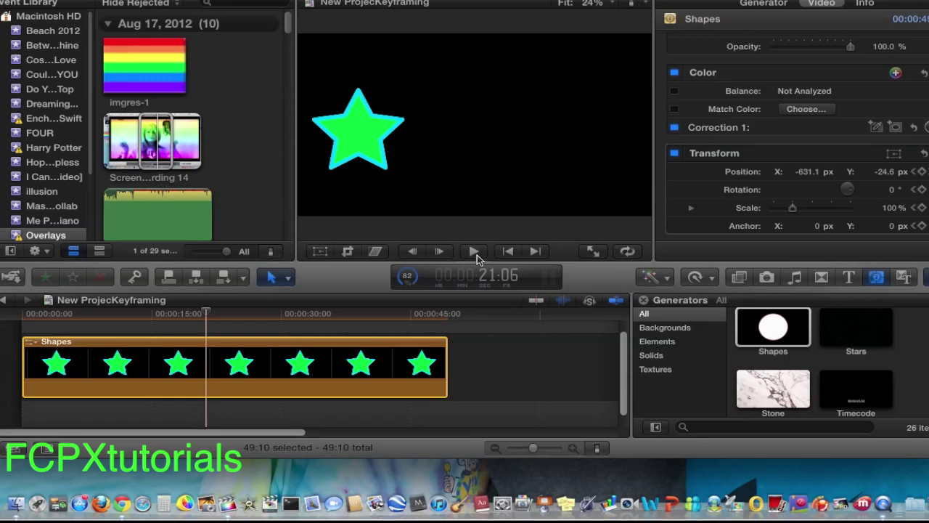
left_click(132, 72)
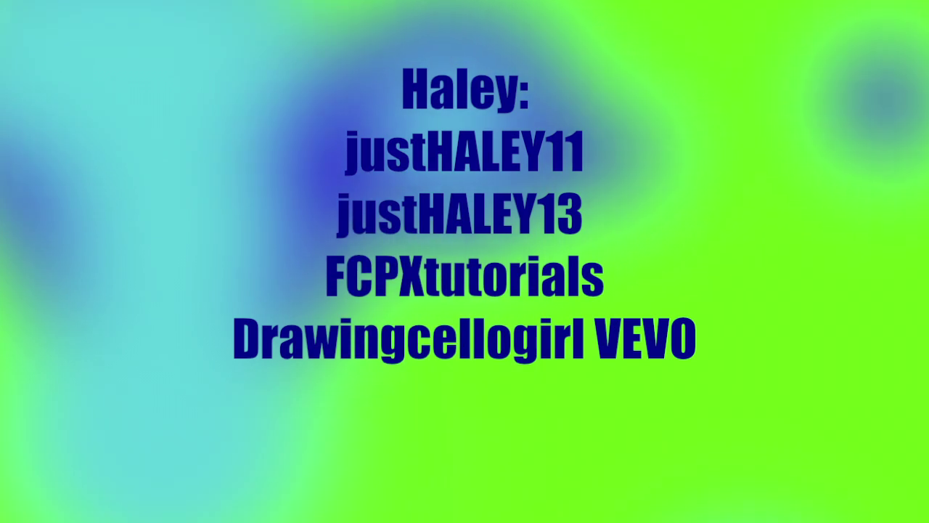